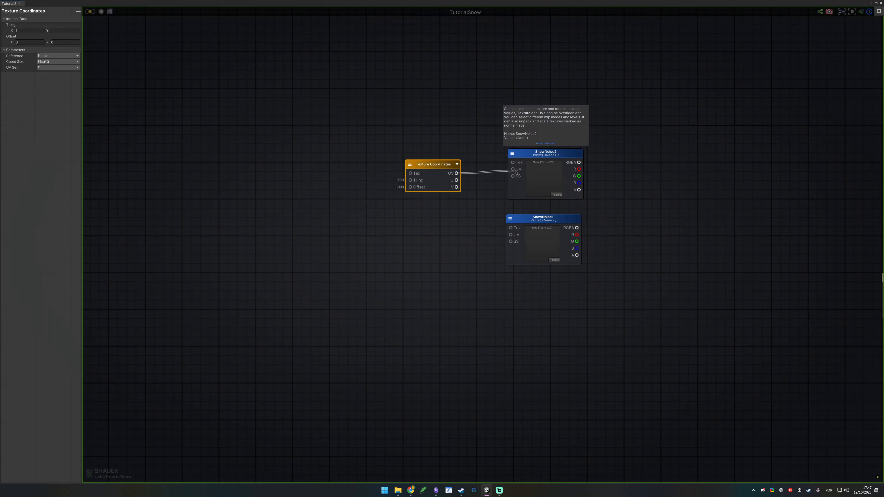
Step: Set the Texture Coordinates node's reference to _SnowNoise2 and move the node farther away from the texture samples
click(389, 150)
click(419, 165)
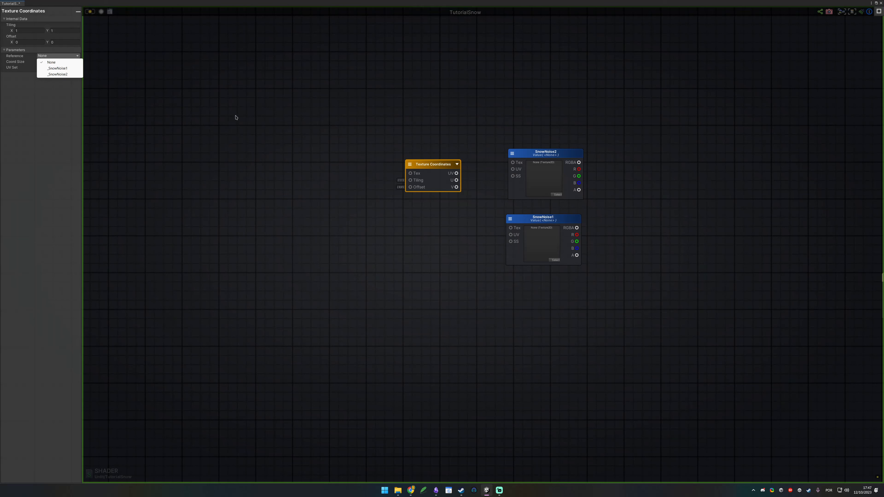
click(52, 74)
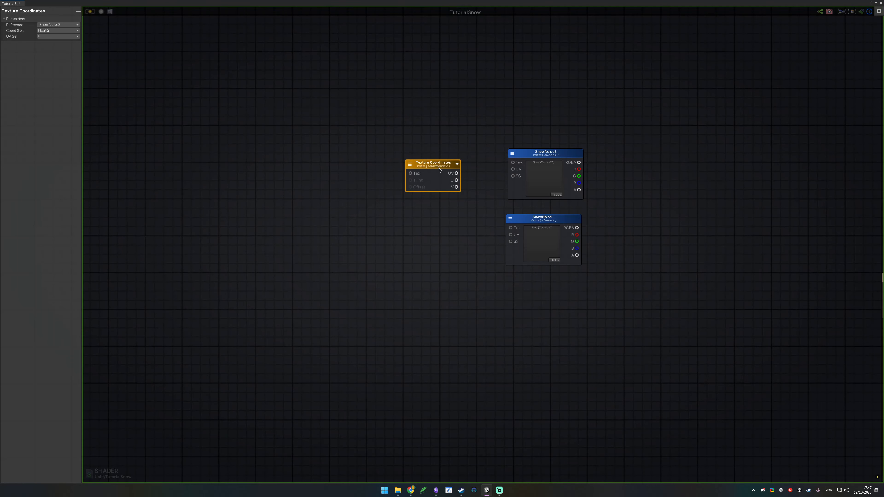
drag(443, 174, 373, 151)
drag(297, 94, 613, 194)
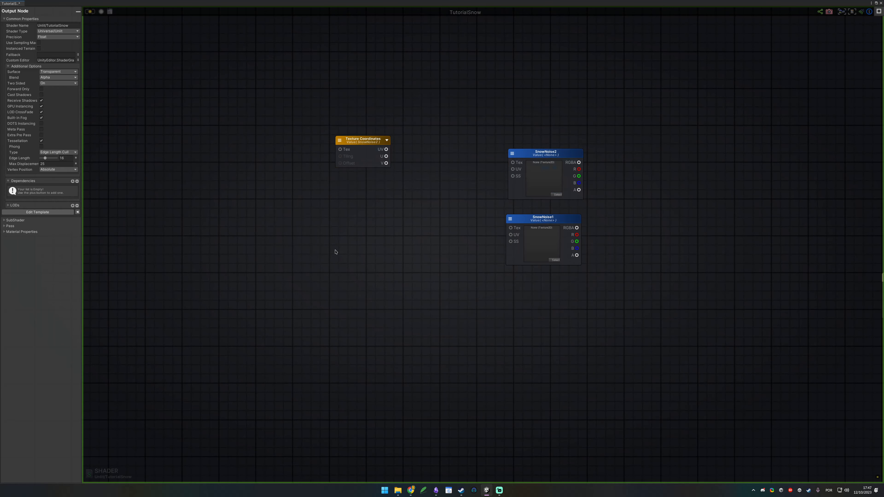
Step: Add a second Texture Coordinates node below the first and set its reference to _SnowNoise1
click(334, 232)
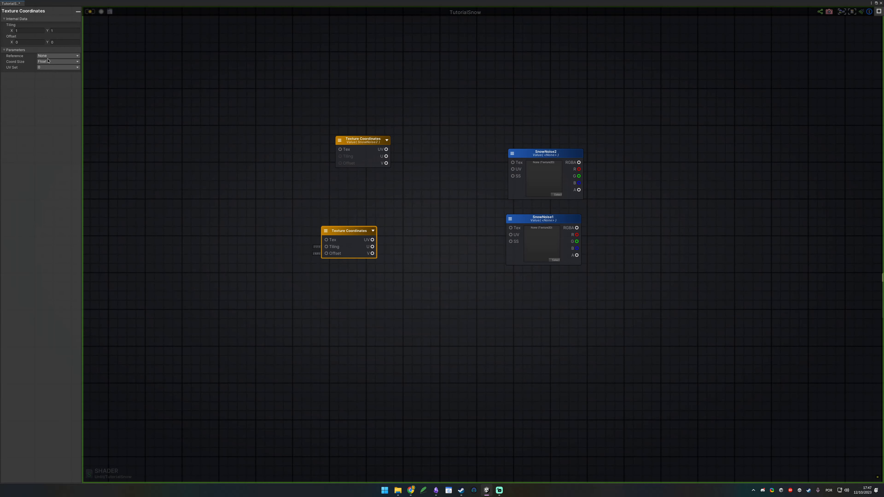
click(54, 69)
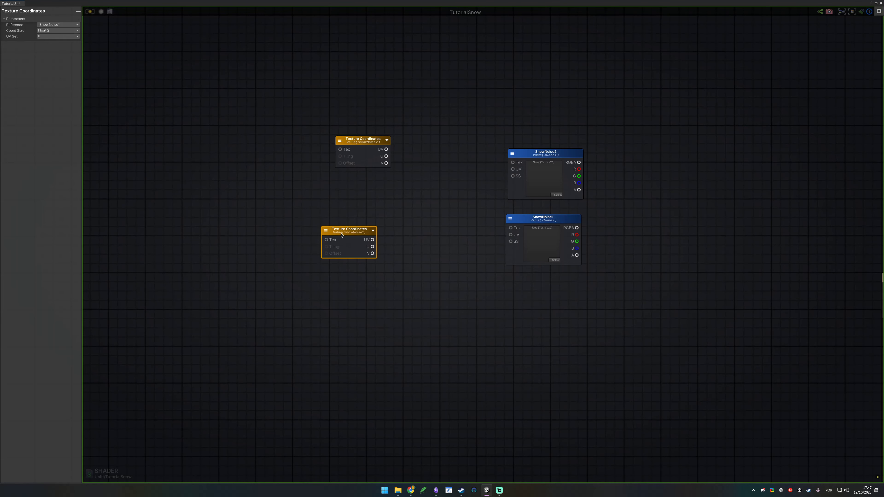
drag(352, 232, 361, 231)
drag(327, 176, 364, 155)
drag(315, 275, 402, 200)
click(349, 307)
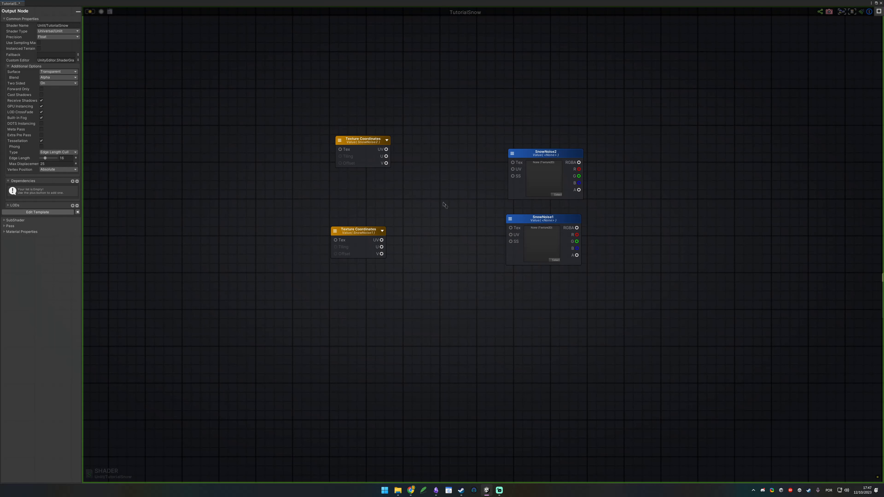
Step: Add a Panner node and connect the SnowNoise2 Texture Coordinates' UV output to its UV input, moving the coordinates node up
right_click(420, 193)
text(p)
key(Return)
drag(450, 196, 444, 167)
drag(386, 150, 420, 167)
click(370, 144)
drag(369, 144, 354, 70)
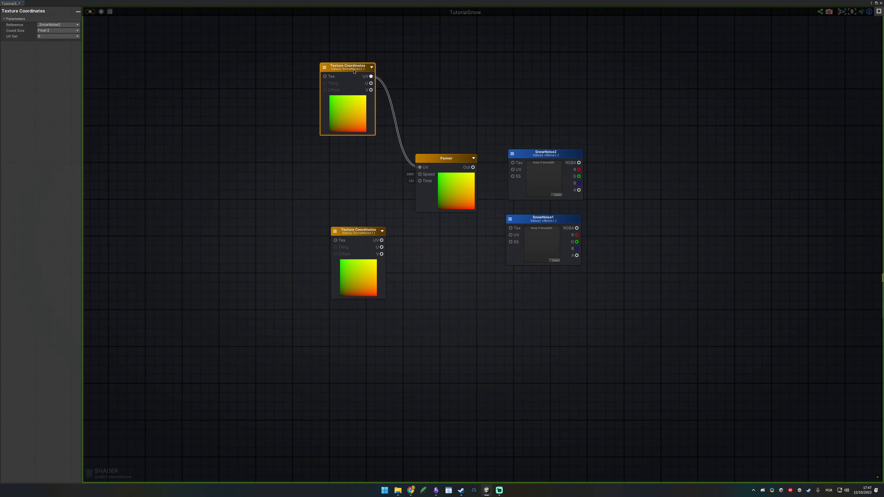
click(341, 148)
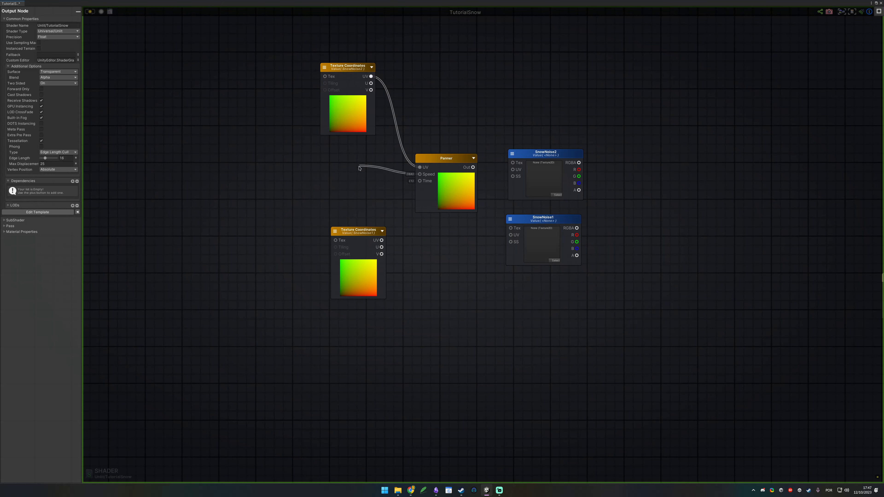
Step: Add a Vector2 property named Noise Speed with default values X -0.5 and Y 0.1 beside the Panner
right_click(311, 162)
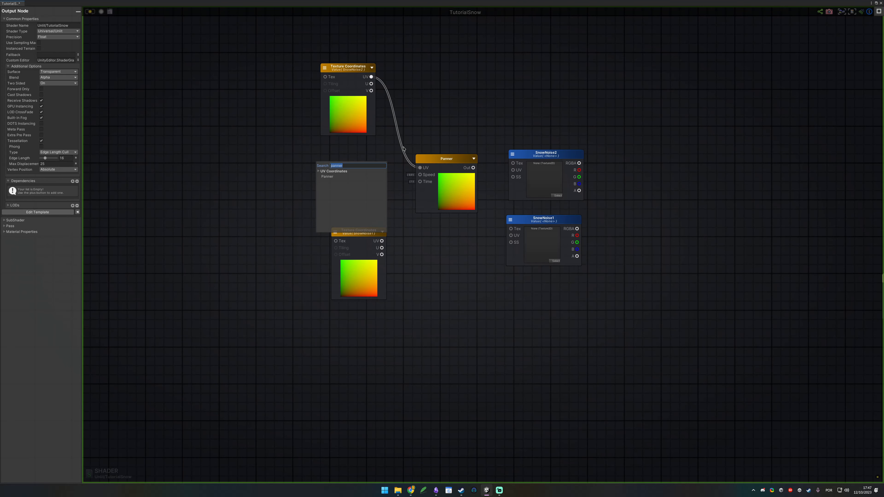
text(speed)
key(Return)
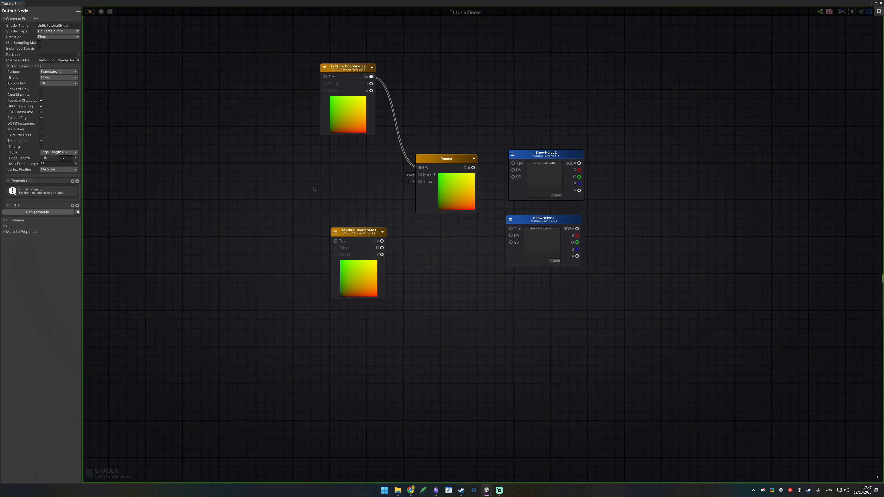
click(63, 25)
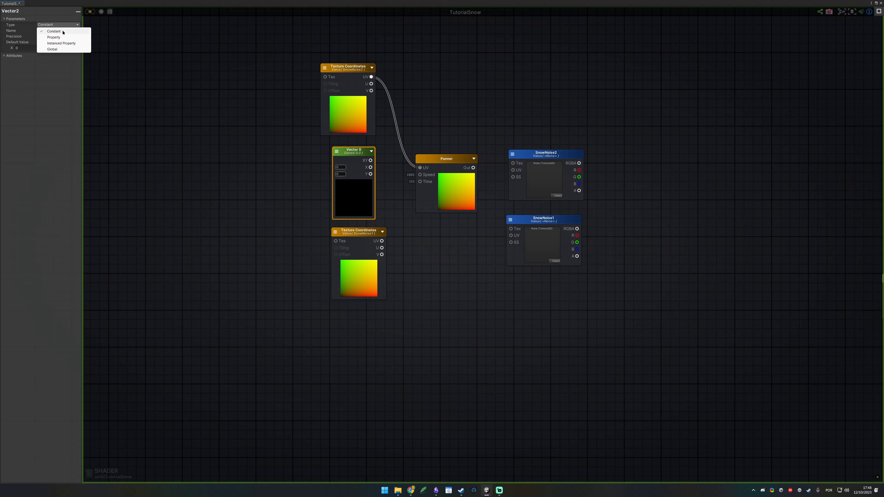
click(64, 34)
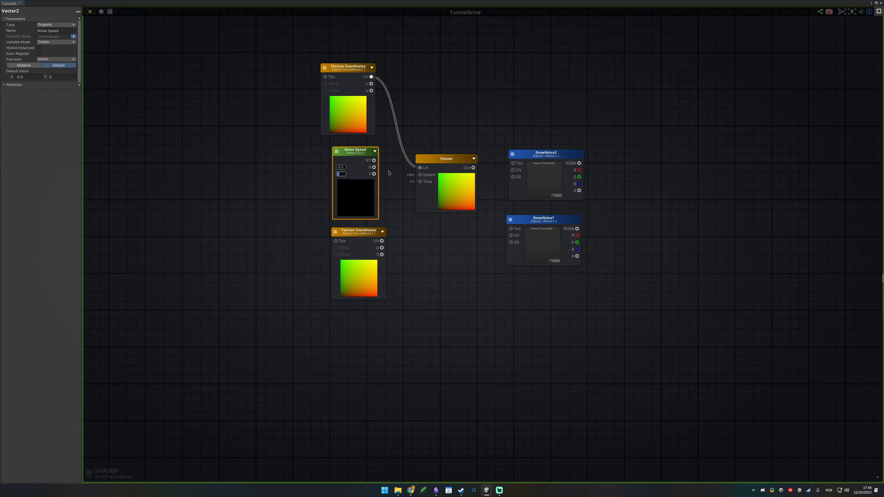
text(0.1)
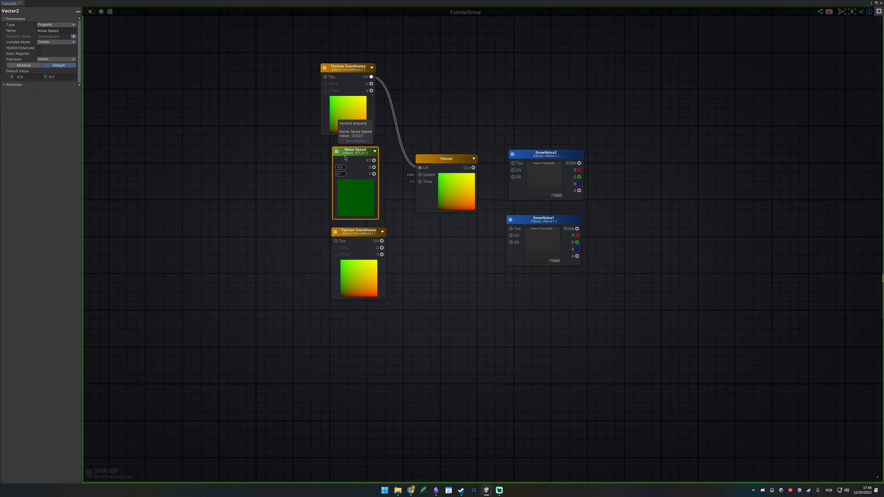
click(406, 175)
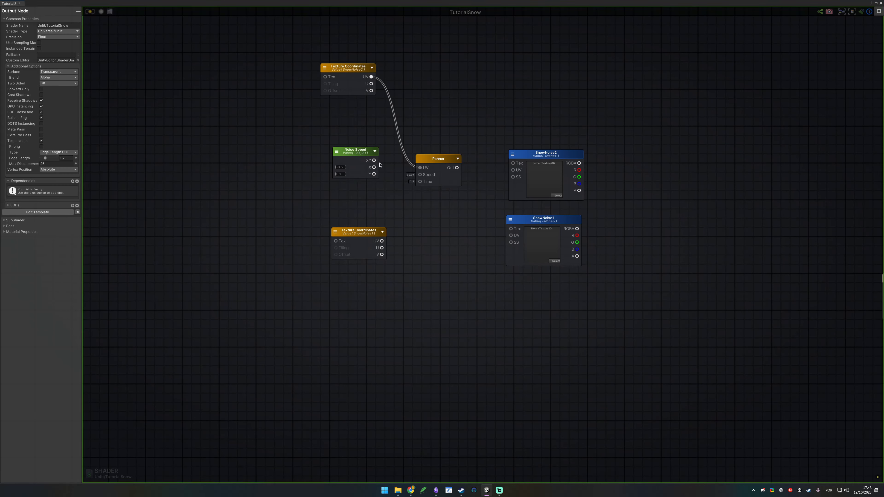
Step: Connect Noise Speed's XY output to the Panner's Speed, then duplicate the Panner below and feed its Speed from the same output
drag(422, 178, 424, 181)
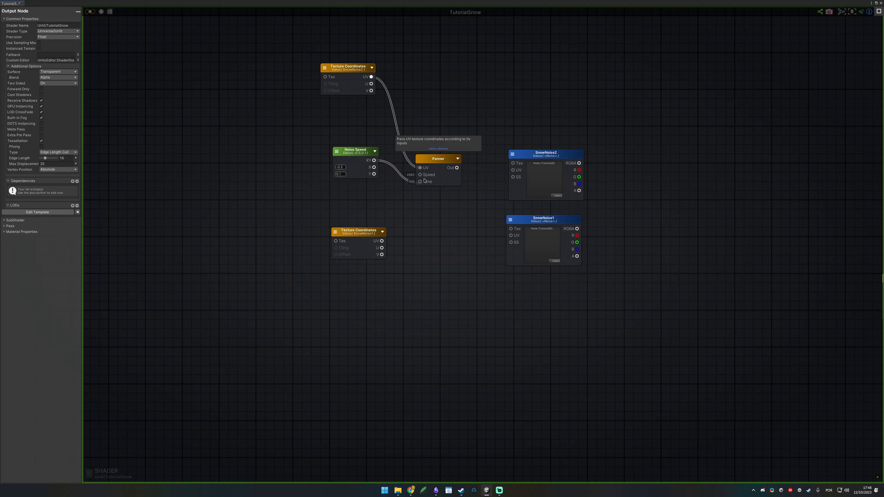
click(424, 179)
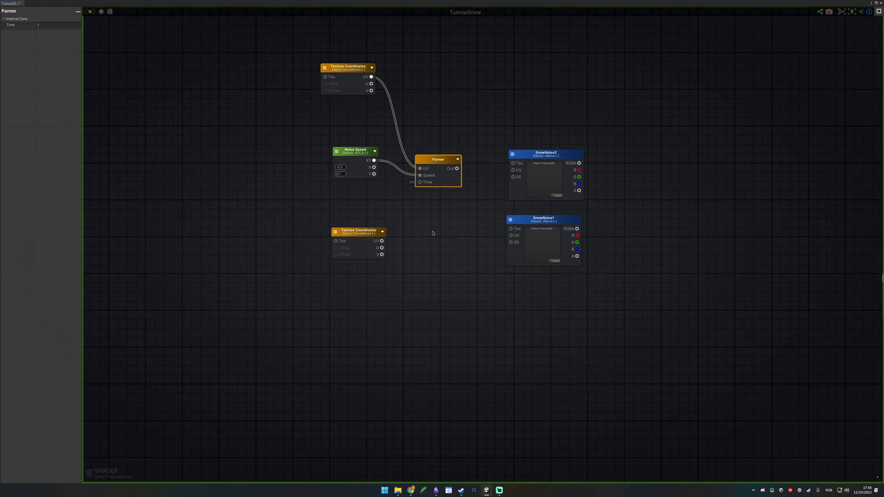
key(ctrl+v)
drag(458, 244, 445, 275)
click(355, 340)
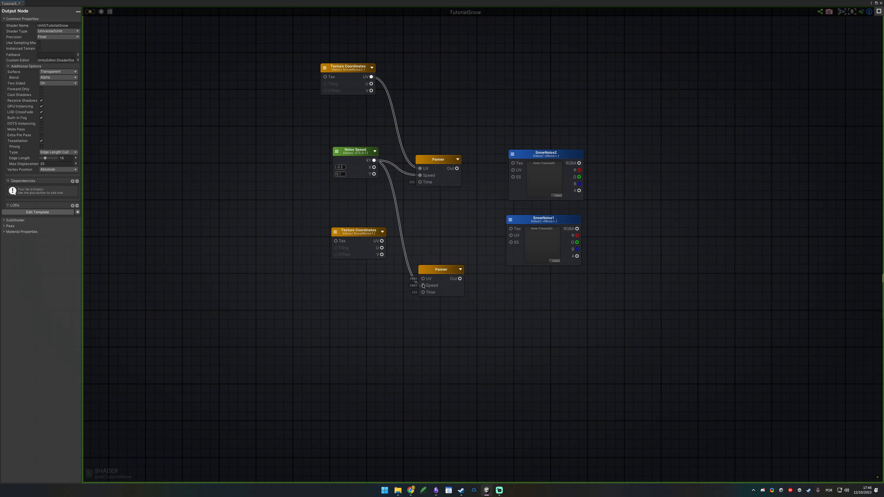
Step: Reposition the SnowNoise1 Texture Coordinates node and connect its UV output to the second Panner's UV input
mouse_move(355, 238)
mouse_down()
mouse_move(334, 259)
mouse_move(350, 242)
mouse_up()
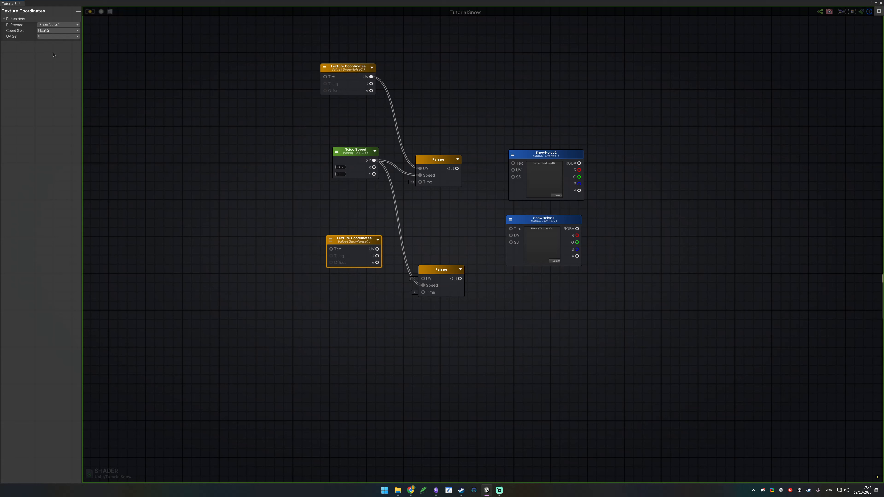
drag(378, 244, 423, 279)
click(292, 110)
click(343, 72)
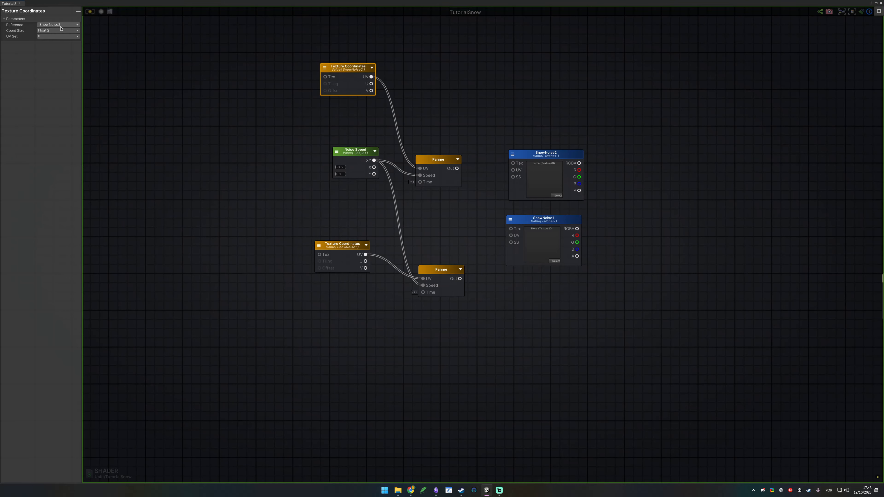
Step: Move the SnowNoise1 sample down and connect each Panner's output to the UV input of its matching noise sample
drag(490, 120, 591, 202)
drag(519, 296, 555, 294)
click(476, 167)
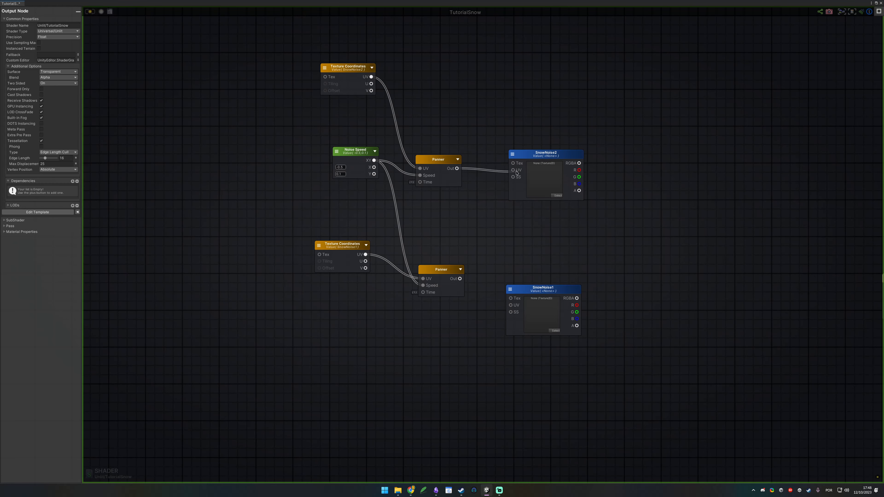
drag(441, 270, 511, 305)
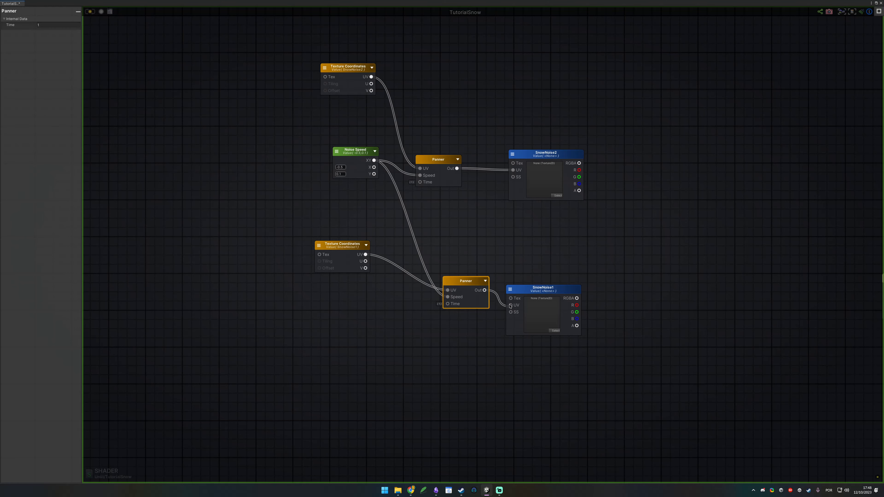
click(579, 256)
Step: Search the texture picker for noise and assign a noise texture to the SnowNoise2 sample
click(557, 195)
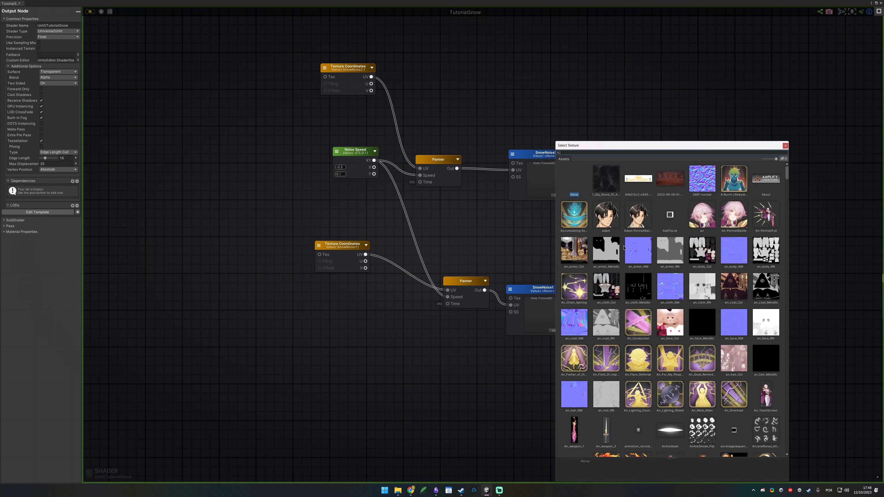
text(noise)
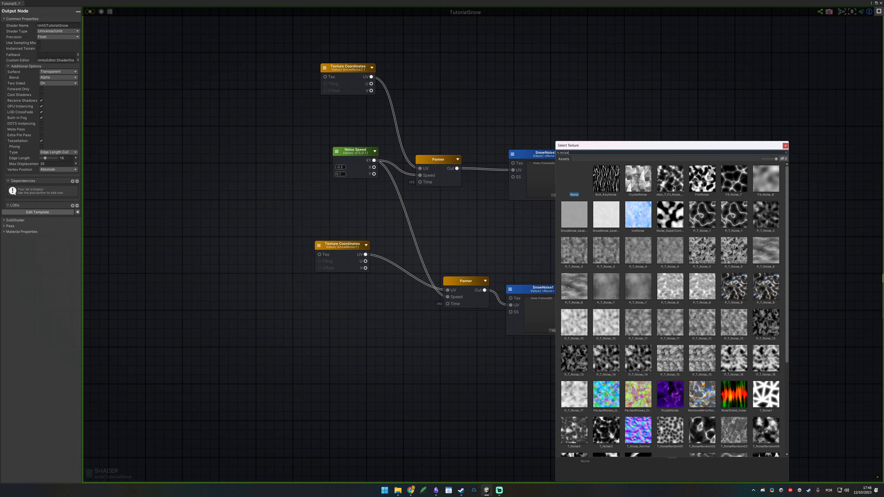
double_click(672, 188)
Step: Assign a different noise texture to the SnowNoise1 sample
click(554, 330)
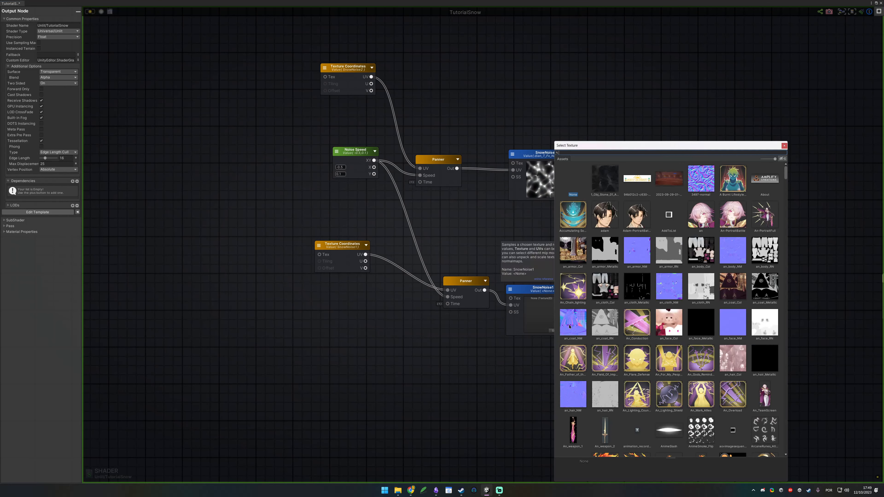
text(noie)
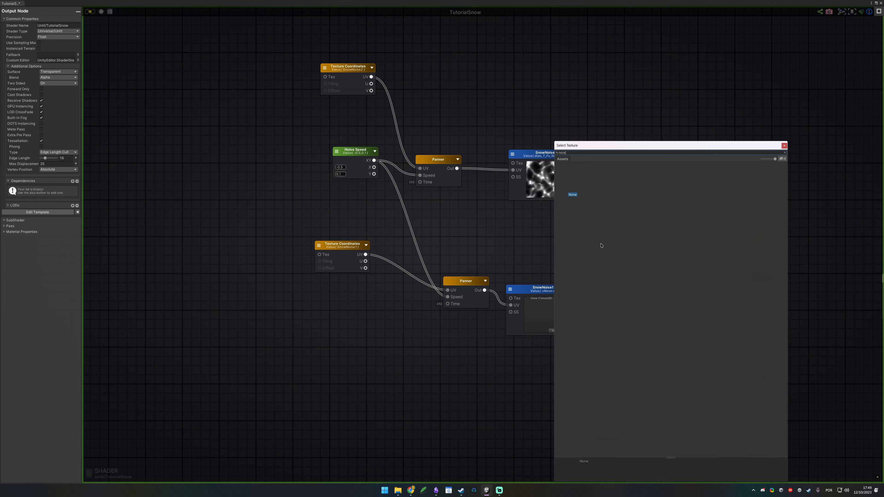
click(449, 242)
middle_drag(571, 208, 539, 179)
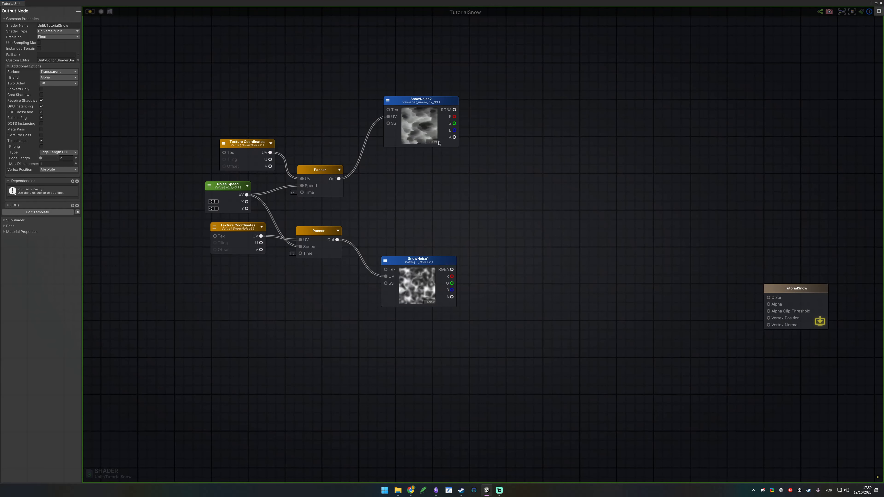
Step: Select the whole noise node network and shift it slightly farther from the TutorialSnow output node
drag(166, 59, 560, 350)
drag(452, 256, 419, 260)
click(415, 184)
drag(480, 181, 345, 87)
drag(467, 228, 377, 359)
drag(475, 220, 414, 282)
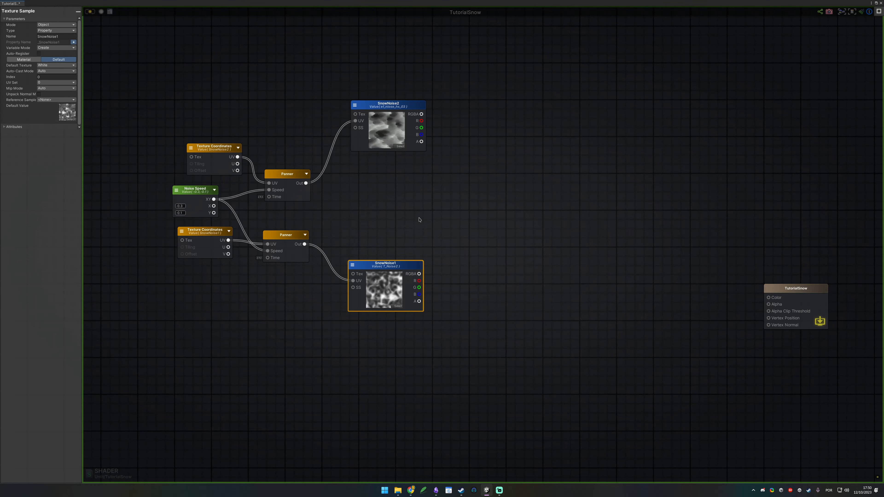
click(430, 178)
click(399, 122)
drag(442, 217, 369, 322)
click(473, 175)
click(396, 130)
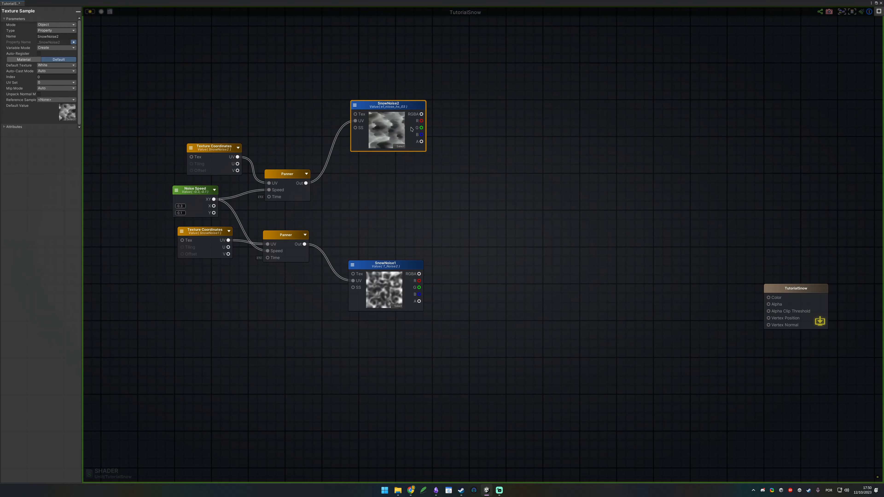
click(436, 175)
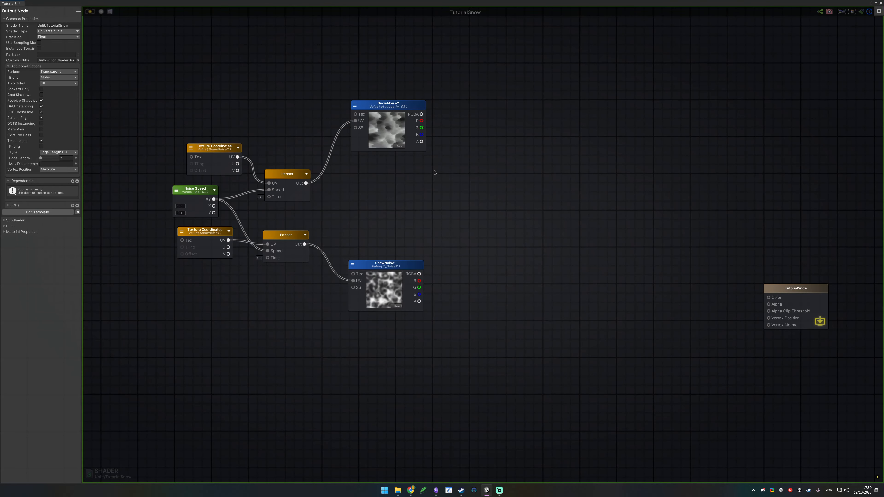
drag(494, 73, 366, 344)
Step: Add a Multiply node, connect the RGBA outputs of SnowNoise2 to A and SnowNoise1 to B, and expand its preview
key(m)
click(468, 184)
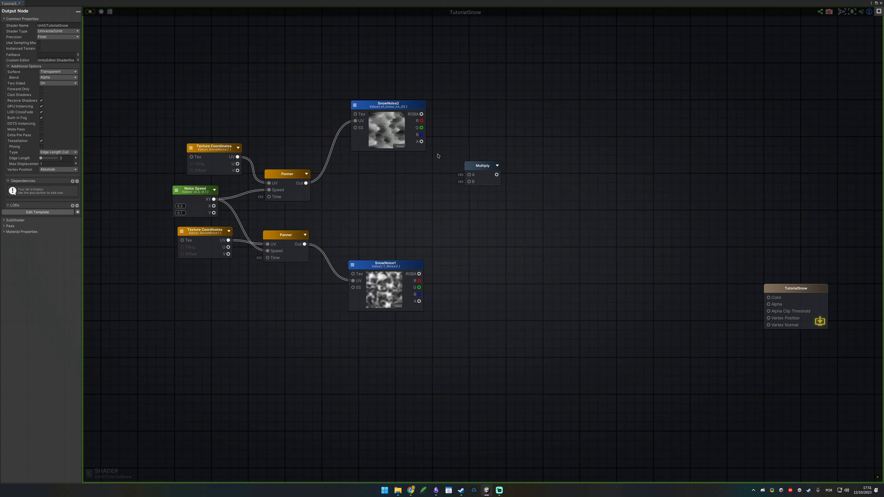
drag(421, 114, 460, 177)
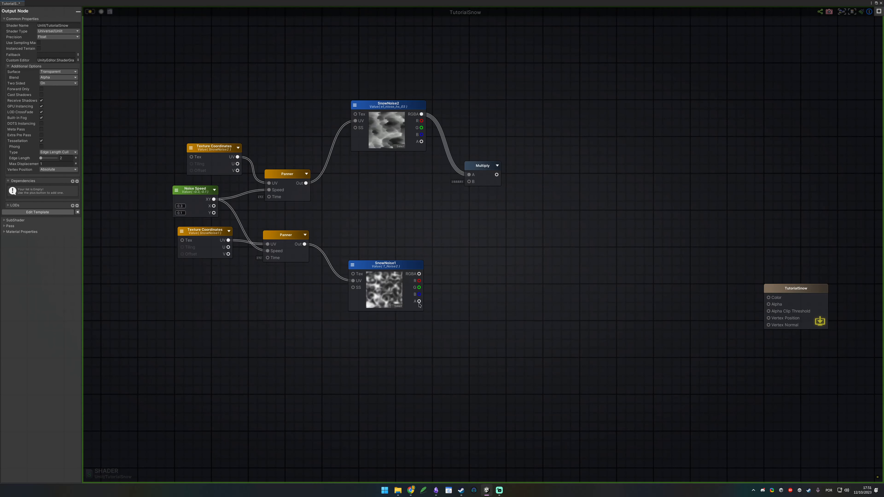
drag(419, 274, 460, 187)
click(495, 172)
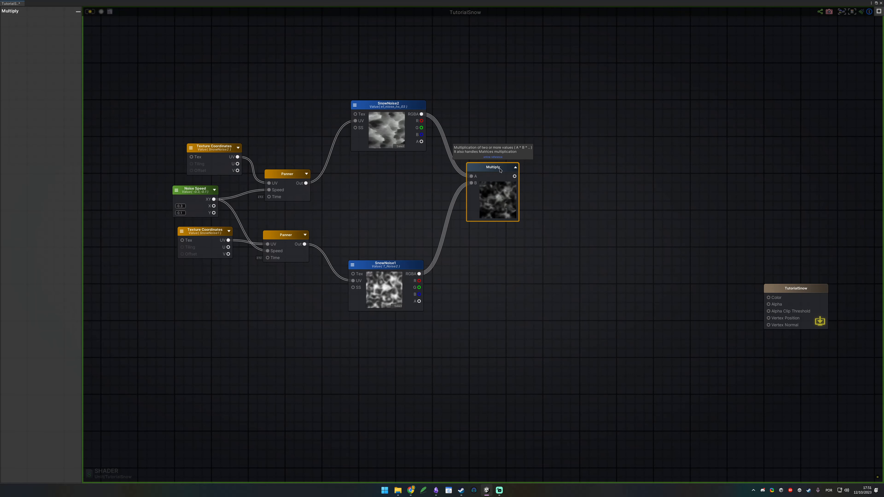
drag(463, 236, 432, 240)
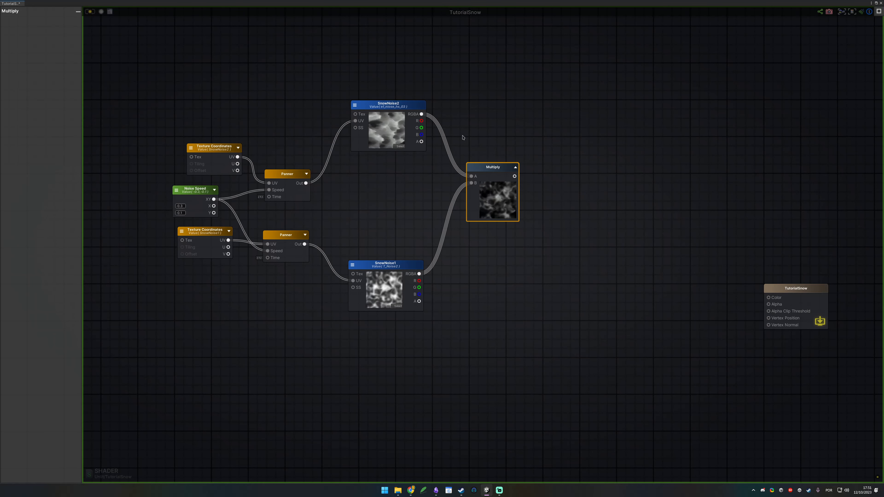
drag(463, 129, 536, 231)
drag(536, 232, 519, 237)
Step: Reposition the Multiply node farther from the two noise samples to make room for another input
drag(492, 165, 518, 167)
drag(460, 135, 590, 291)
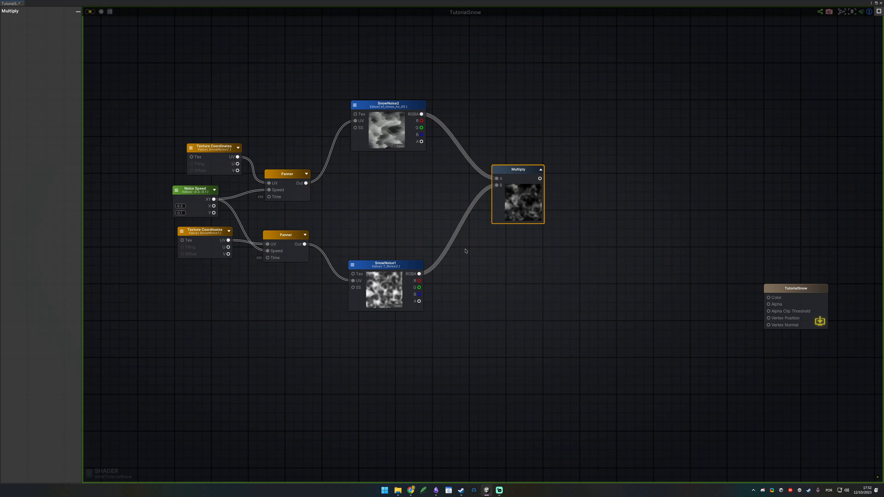
drag(506, 171, 492, 155)
Step: Add a Float constant of 2 and connect it to the Multiply node's C input
click(414, 221)
key(1)
drag(451, 226, 487, 176)
click(426, 226)
text(2)
click(580, 175)
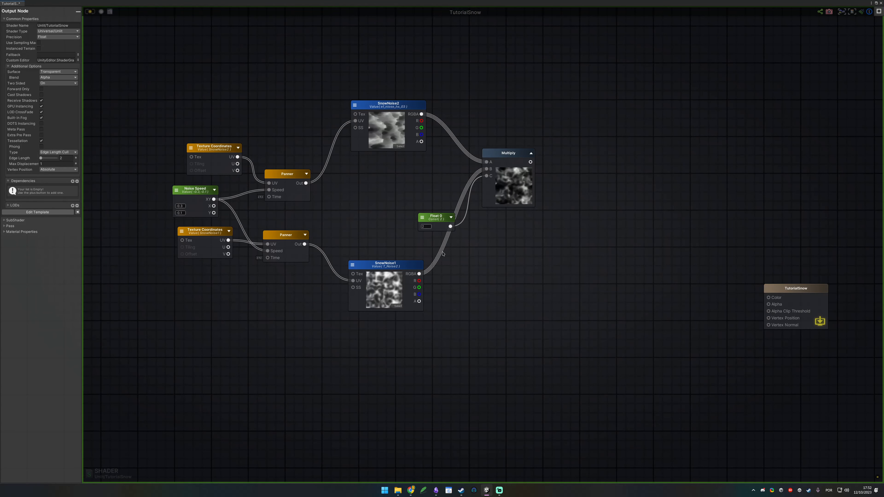
Step: Move the Multiply node farther from the noise samples and raise the TutorialSnow output node to about the same height
drag(568, 237, 519, 157)
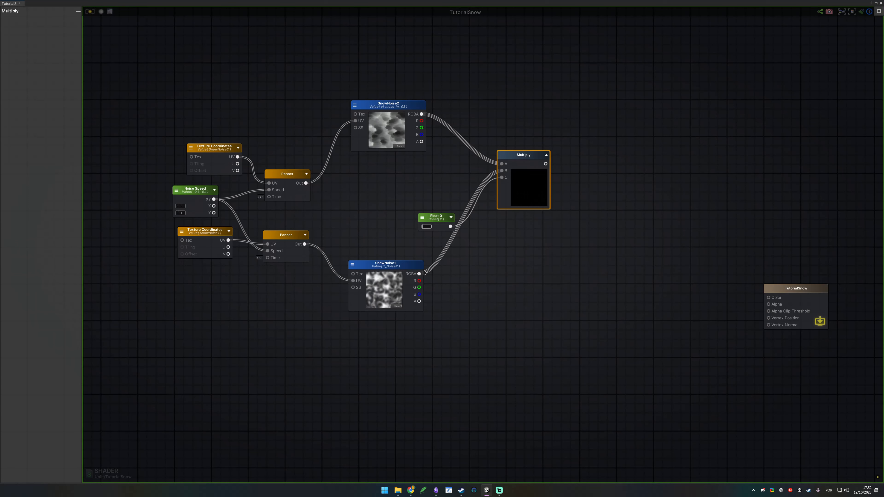
click(568, 284)
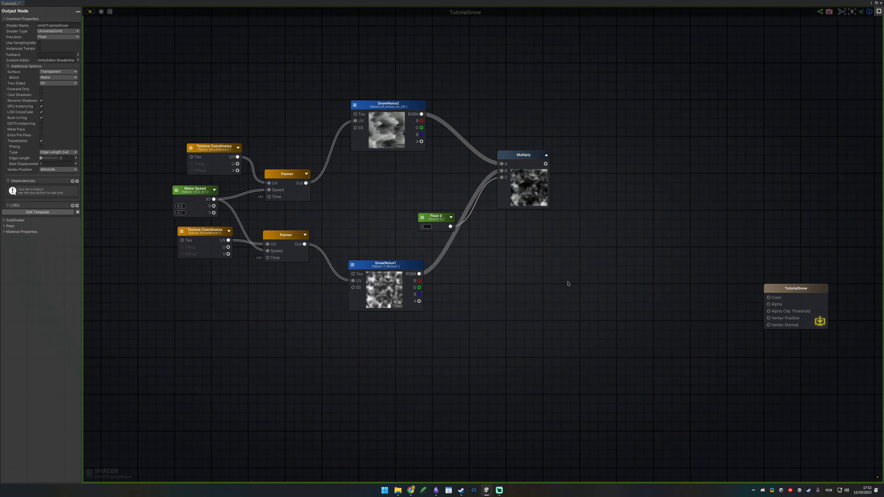
middle_drag(625, 261, 616, 223)
drag(594, 198, 497, 92)
click(691, 191)
drag(798, 261, 768, 138)
click(632, 154)
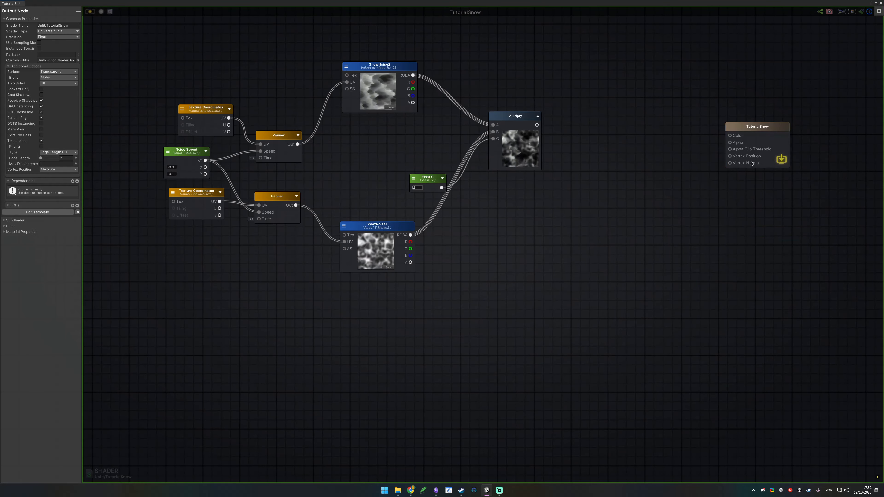
Step: Connect the Multiply node's output to both the Color and Alpha inputs of the TutorialSnow output node
middle_drag(605, 212, 554, 271)
drag(466, 183, 658, 193)
drag(465, 183, 658, 200)
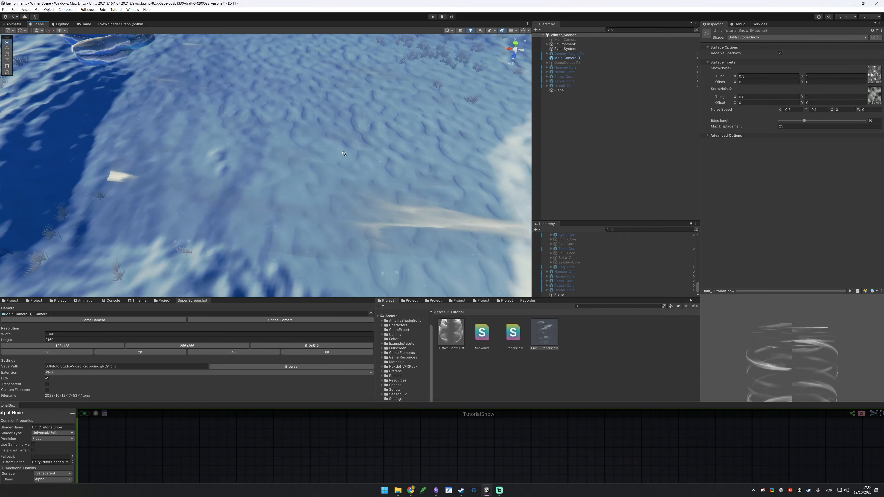
Step: Select and frame the snow plane in the scene, and examine the moving snow effect from several angles and distances
click(338, 153)
key(f)
key(f)
scroll(237, 160, down, 10)
alt+drag(231, 158, 212, 128)
alt+right_drag(212, 127, 313, 134)
alt+drag(314, 134, 300, 161)
alt+right_drag(300, 160, 223, 150)
alt+drag(223, 150, 306, 153)
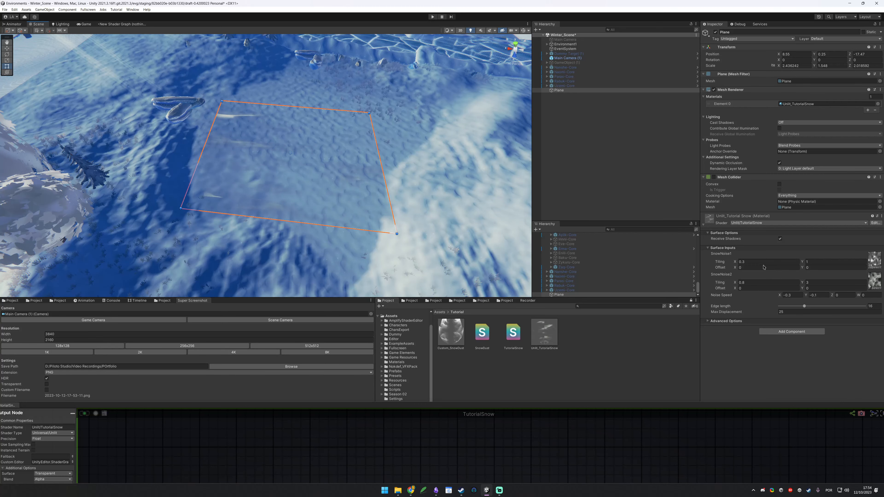
scroll(314, 154, up, 5)
alt+drag(313, 153, 485, 245)
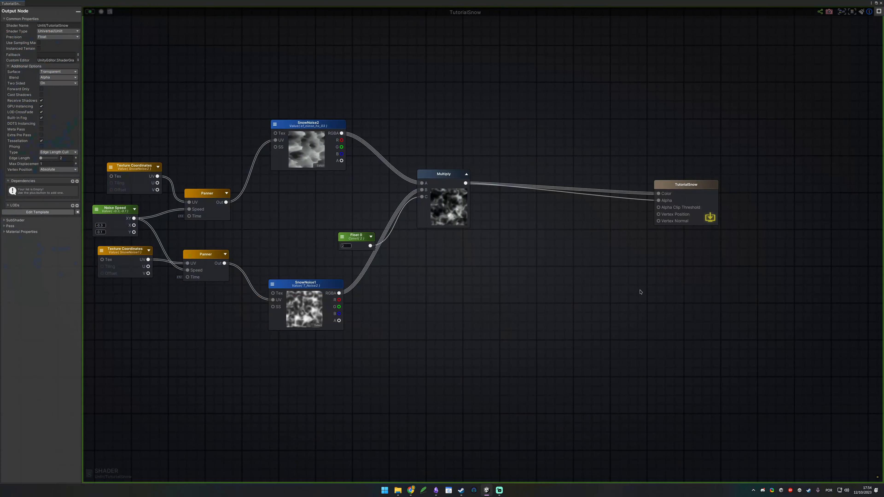
Step: Add a Vertex Position node in the empty area of the shader graph below the SnowNoise1 texture sample
middle_drag(596, 303, 613, 198)
middle_drag(410, 268, 403, 272)
middle_drag(341, 262, 339, 248)
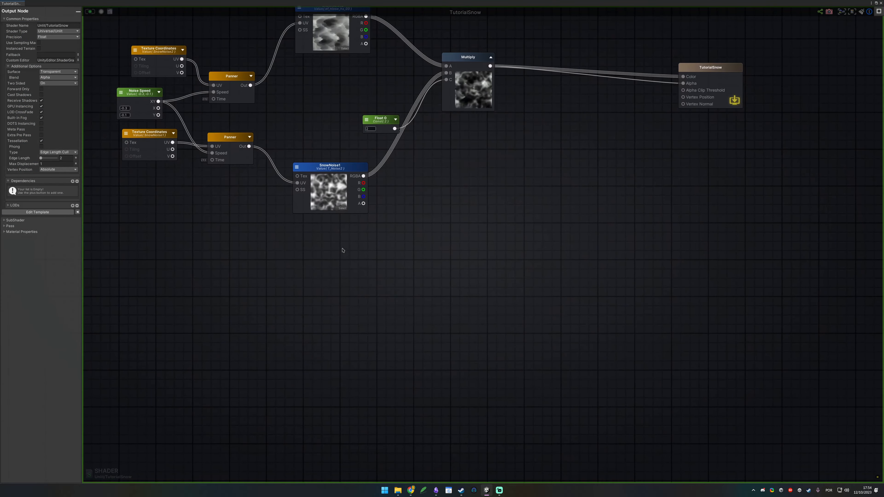
drag(684, 97, 382, 248)
middle_drag(536, 216, 531, 280)
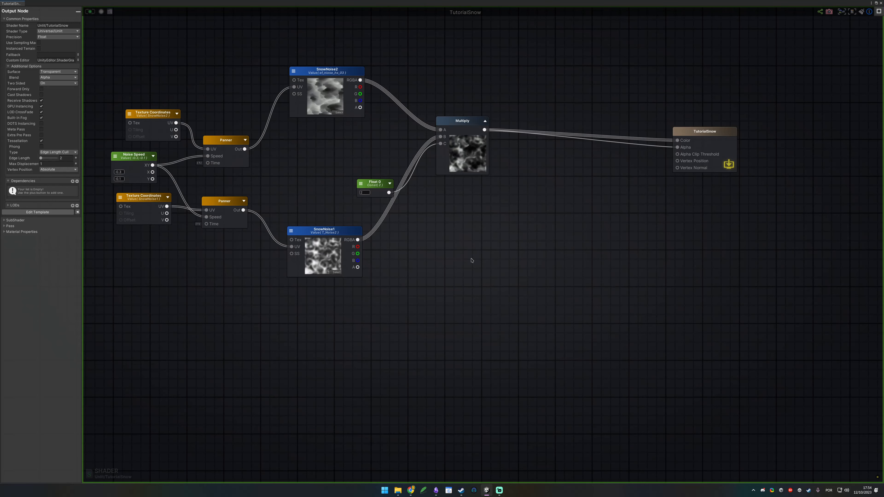
mouse_move(449, 119)
mouse_down()
mouse_move(426, 138)
mouse_move(464, 117)
mouse_up()
middle_drag(339, 366, 373, 235)
right_click(372, 235)
text(vertex position)
key(Return)
click(429, 245)
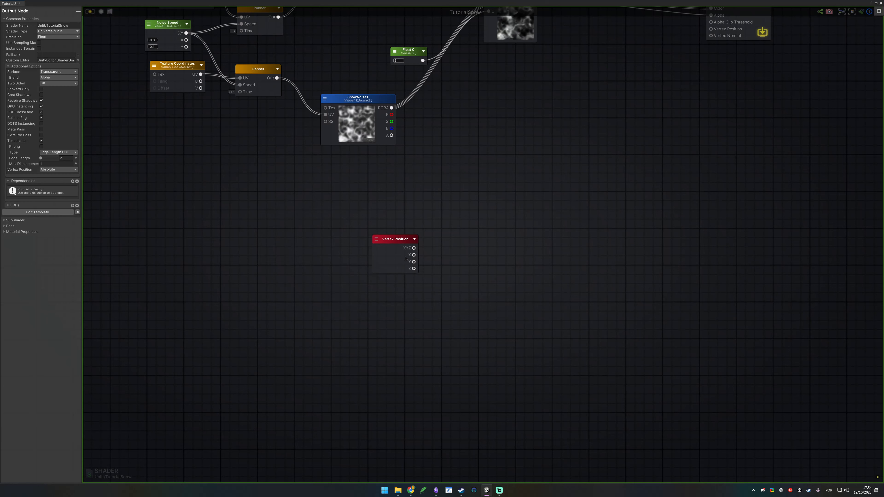
drag(414, 255, 479, 236)
click(477, 264)
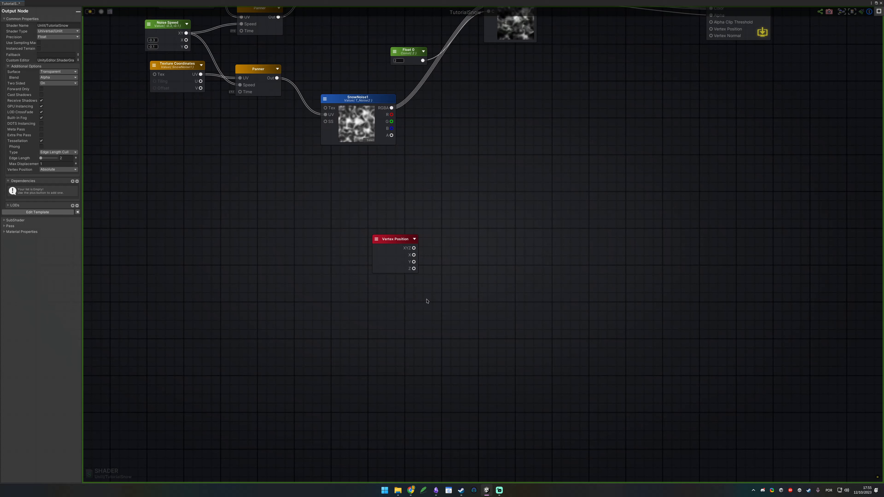
drag(414, 262, 525, 213)
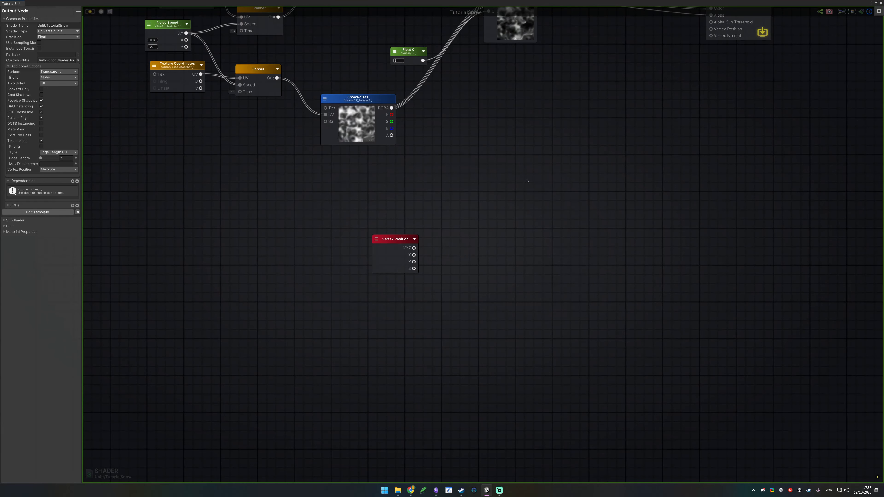